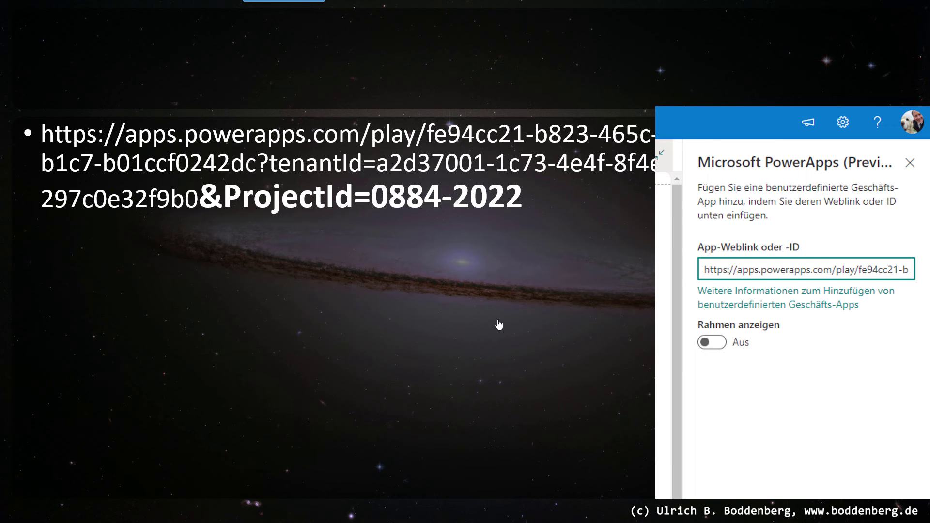
{"action": "key", "text": "Right"}
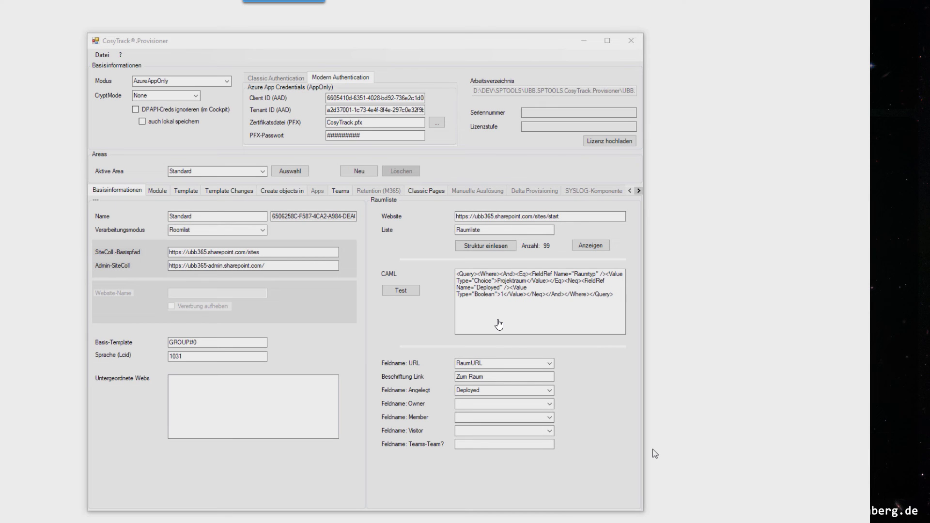
Read in the template under Template Changes and expand its hierarchy down to the contents of ProvisioningTemplate.
{"action": "left_click", "coordinate": [229, 190]}
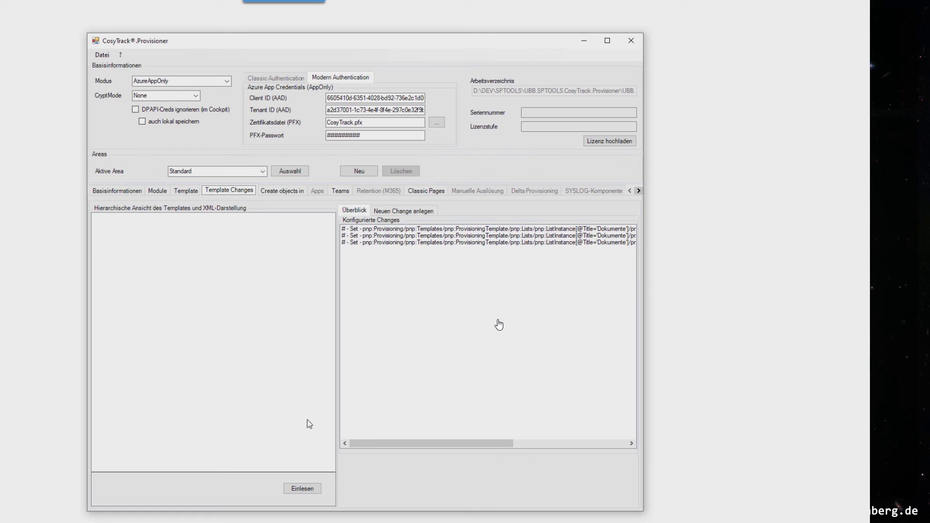
{"action": "left_click", "coordinate": [302, 488]}
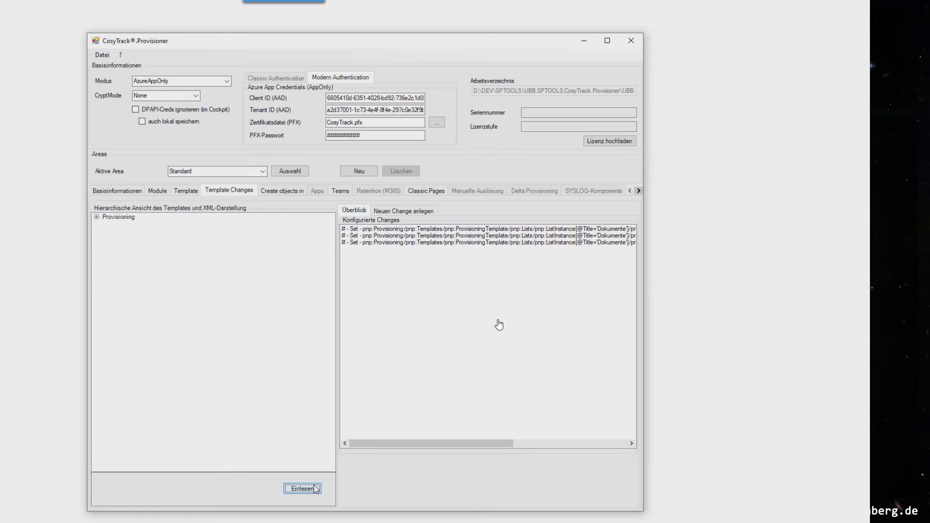
{"action": "left_click", "coordinate": [96, 217]}
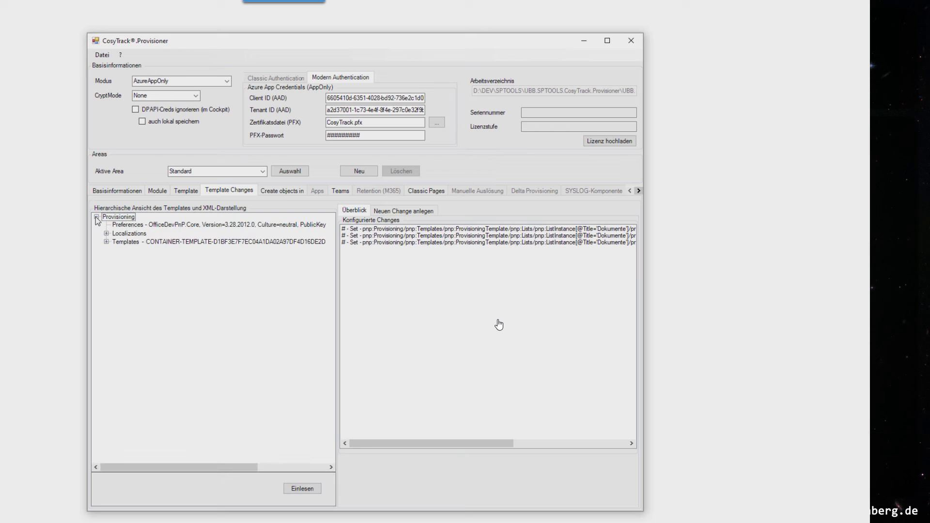
{"action": "left_click", "coordinate": [107, 242]}
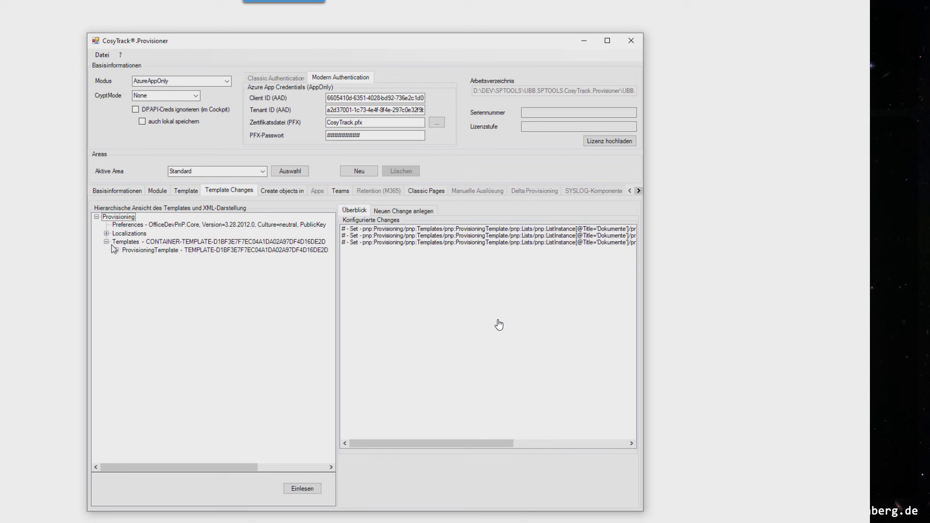
{"action": "left_click", "coordinate": [116, 250]}
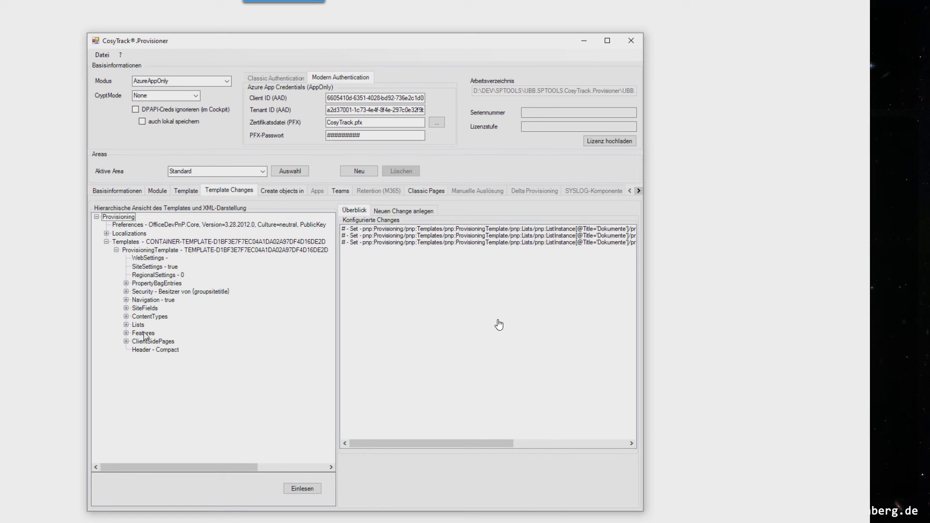
Expand ClientSidePages down to the controls of Section 1 and select the Custom CanvasControl.
{"action": "left_click", "coordinate": [126, 341]}
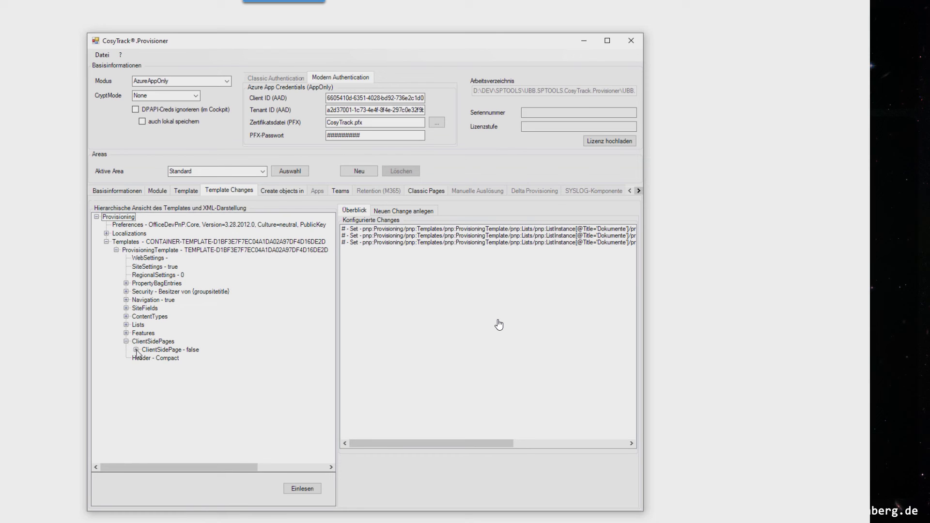
{"action": "left_click", "coordinate": [136, 350]}
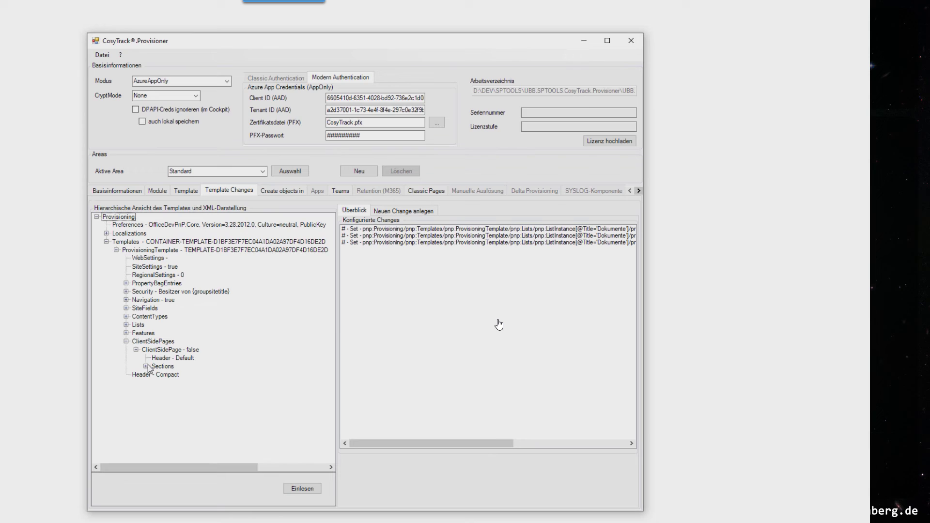
{"action": "left_click", "coordinate": [146, 366]}
{"action": "left_click", "coordinate": [155, 374]}
{"action": "left_click", "coordinate": [165, 382]}
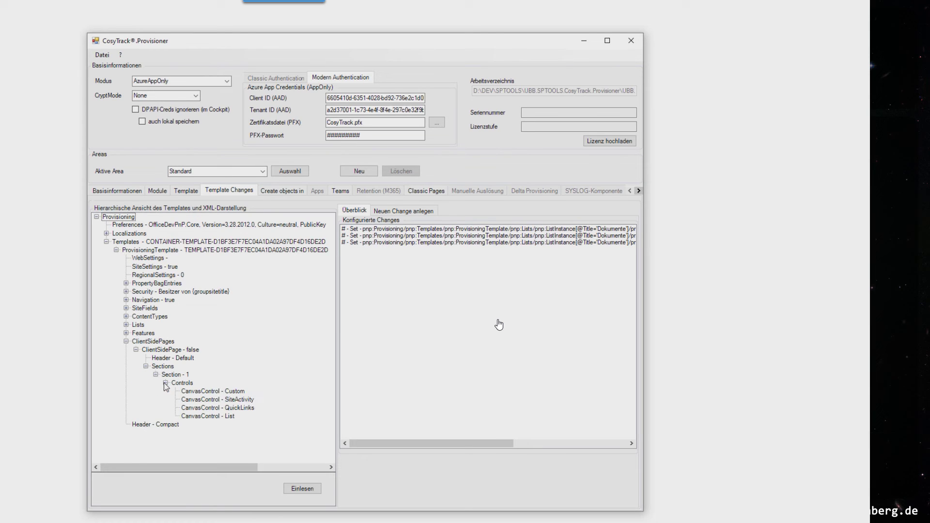
{"action": "left_click", "coordinate": [189, 392]}
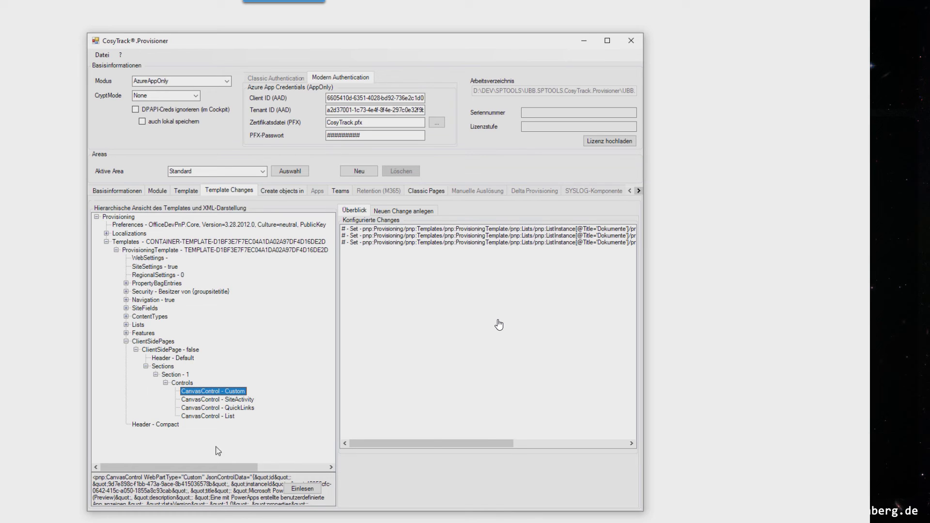
{"action": "mouse_move", "coordinate": [225, 467]}
{"action": "left_mouse_down"}
{"action": "mouse_move", "coordinate": [228, 476]}
{"action": "mouse_move", "coordinate": [211, 463]}
{"action": "left_mouse_up"}
Start a new change for the Custom CanvasControl using Attribut - Search & Replace on the JsonControlData attribute.
{"action": "left_click", "coordinate": [388, 213]}
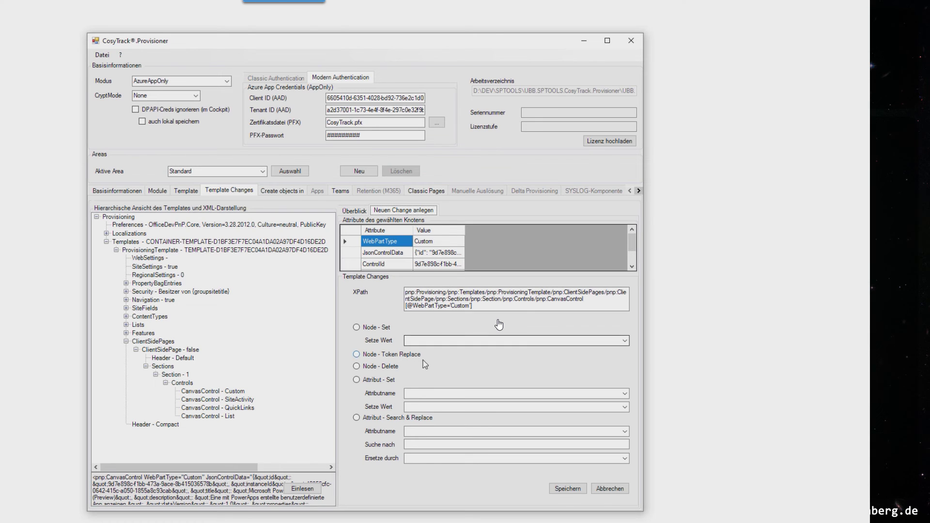
{"action": "left_click", "coordinate": [366, 254]}
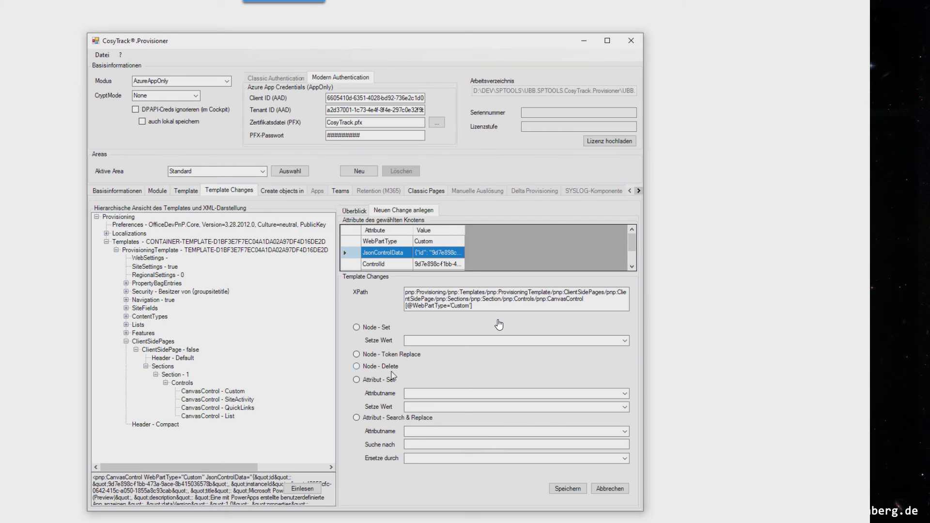
{"action": "left_click", "coordinate": [400, 419]}
{"action": "key", "text": "Tab"}
{"action": "left_click", "coordinate": [625, 431]}
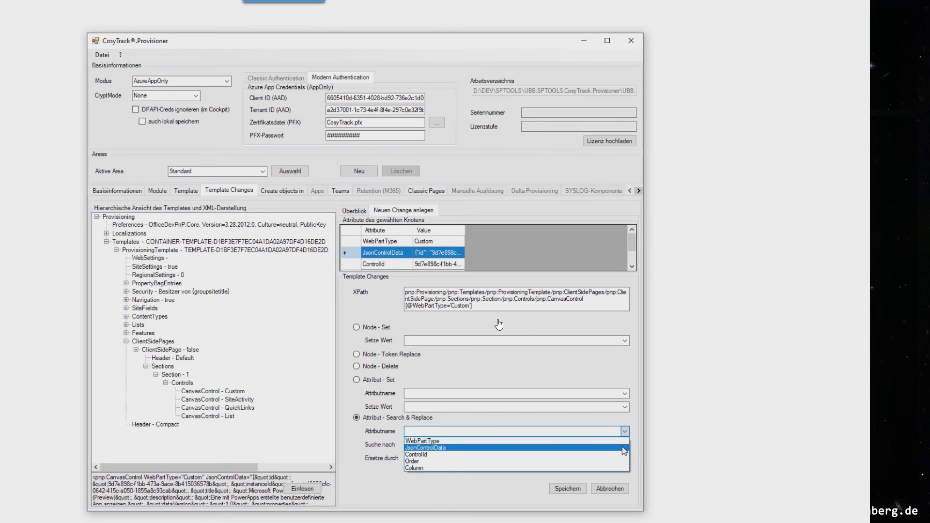
{"action": "left_click", "coordinate": [623, 447]}
Set the change to search for 0884-2022 and replace it with the {Title} placeholder.
{"action": "left_click", "coordinate": [607, 444]}
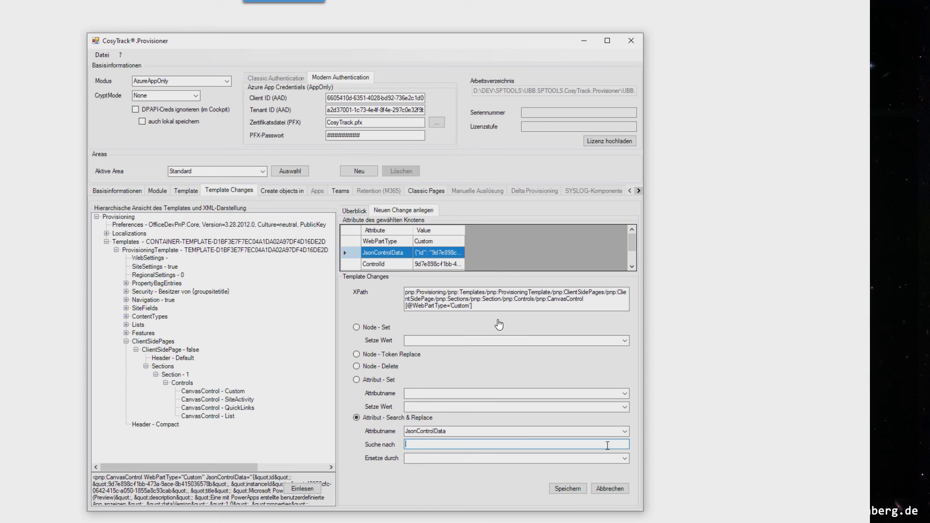
{"action": "type", "text": "0884-2022"}
{"action": "left_click", "coordinate": [624, 458]}
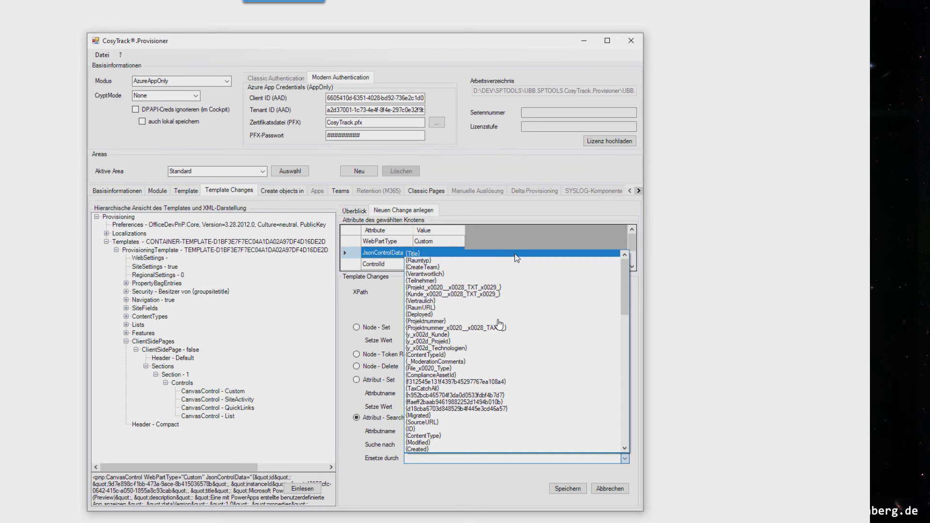
{"action": "left_click", "coordinate": [515, 254]}
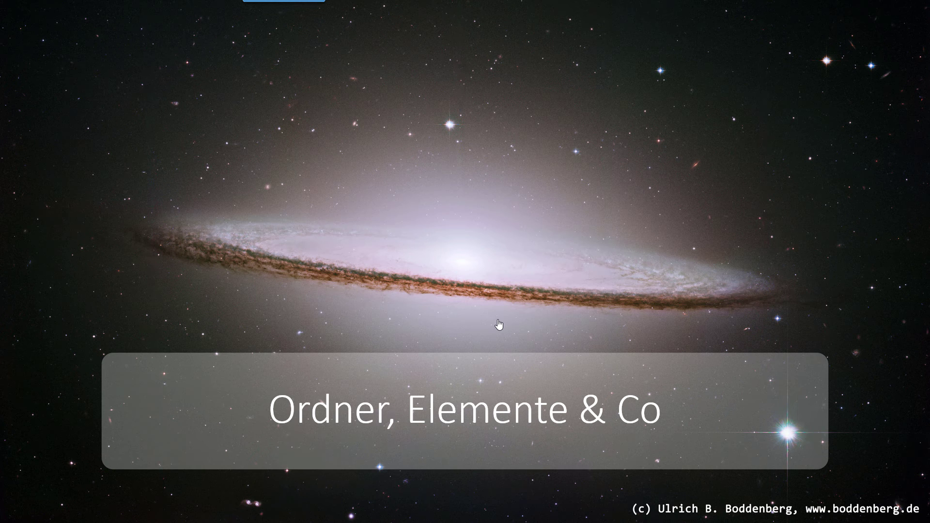
{"action": "left_click", "coordinate": [499, 324]}
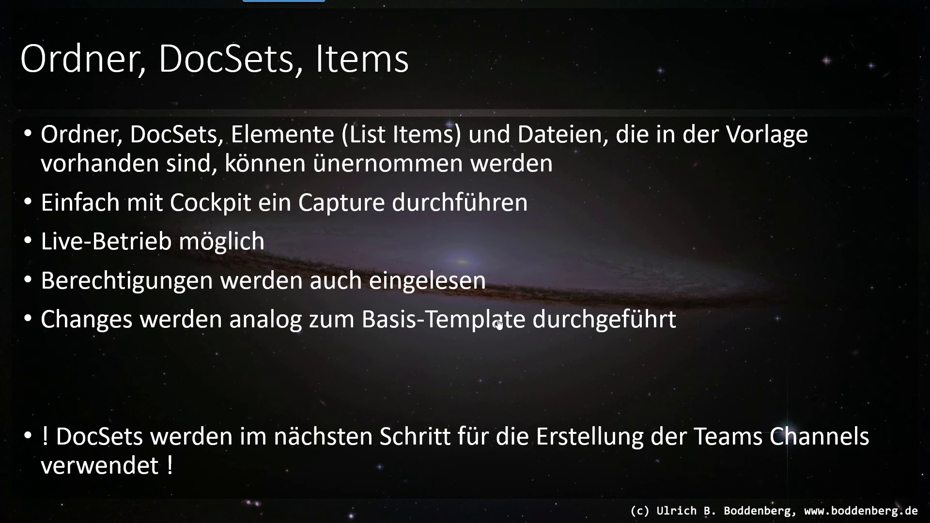
{"action": "left_click", "coordinate": [498, 323]}
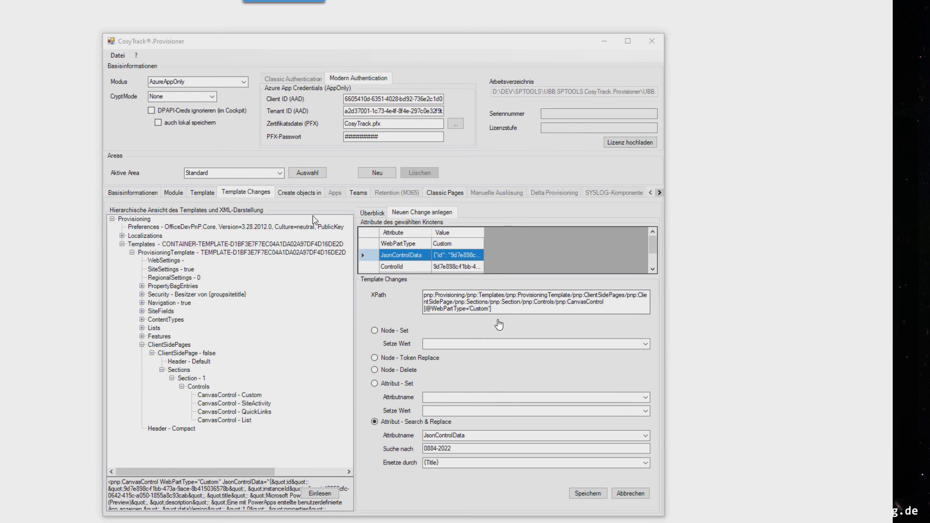
Under Create objects in, examine the fields of the captured Dokumente objects 3 - Durchführung and 4 - Betrieb.
{"action": "left_click", "coordinate": [297, 192]}
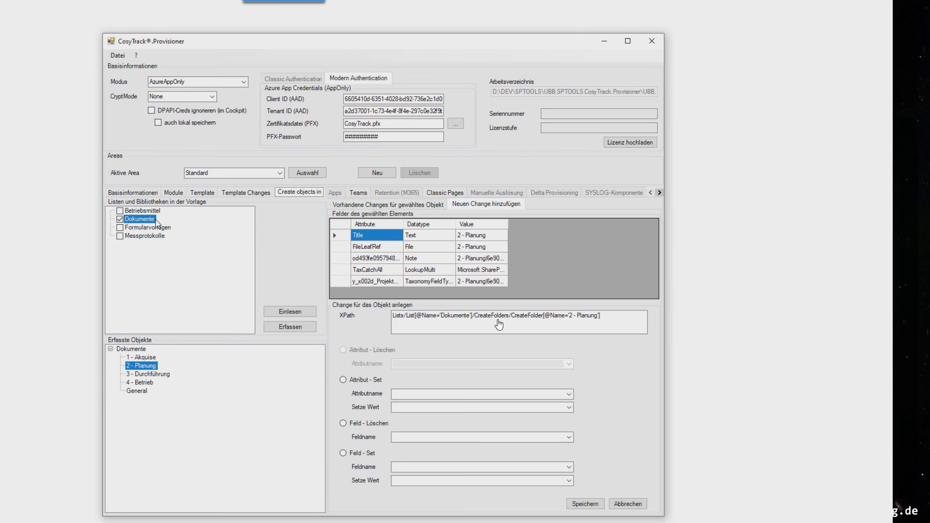
{"action": "left_click", "coordinate": [147, 375]}
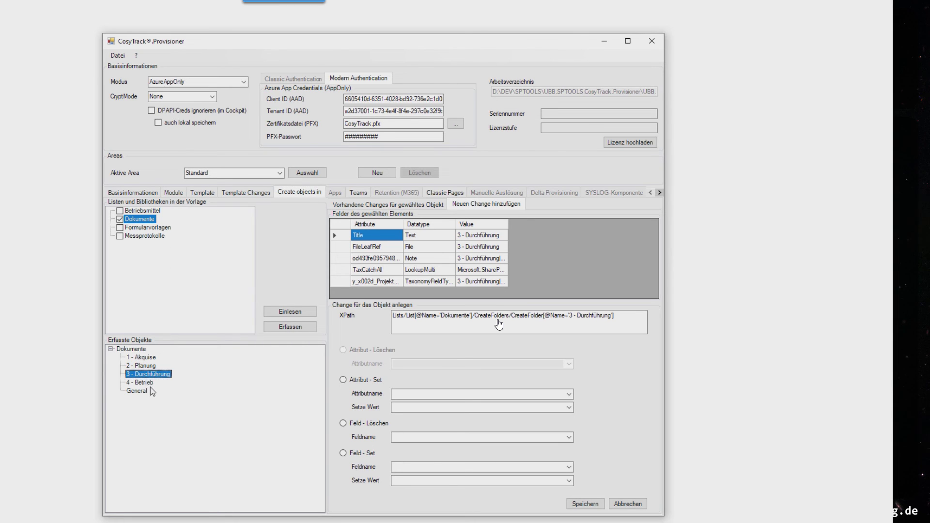
{"action": "left_click", "coordinate": [147, 383]}
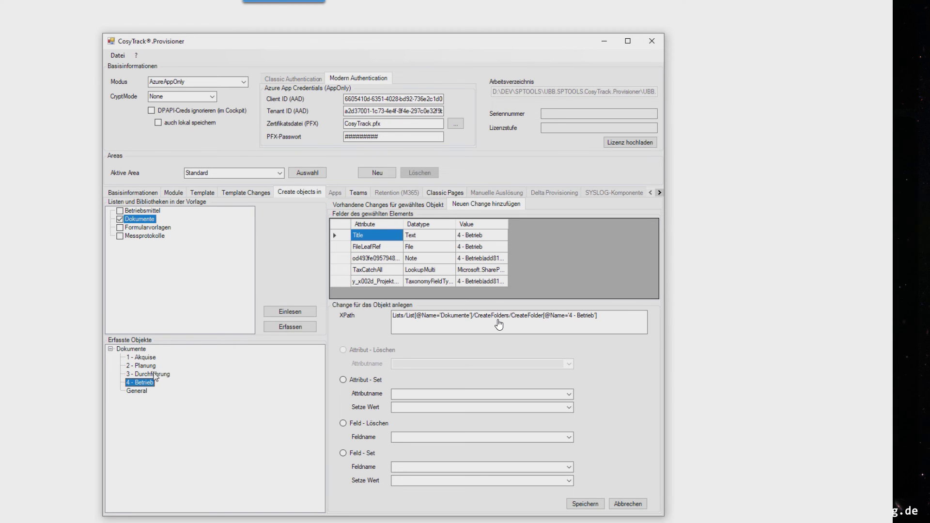
Configure a Feld - Set change for 2 - Planung on the field y_x002d_Projektphase and browse the placeholders available for its value.
{"action": "left_click", "coordinate": [145, 367]}
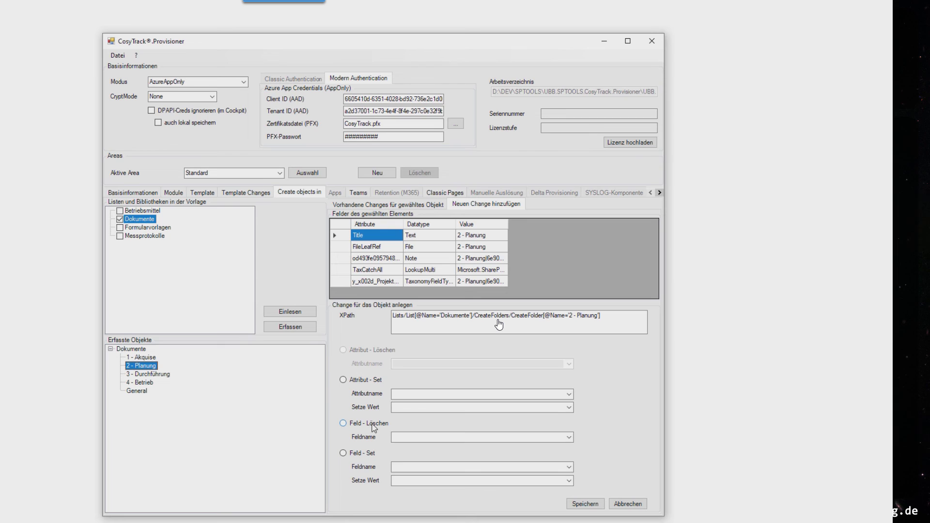
{"action": "left_click", "coordinate": [363, 455]}
{"action": "left_click", "coordinate": [570, 468]}
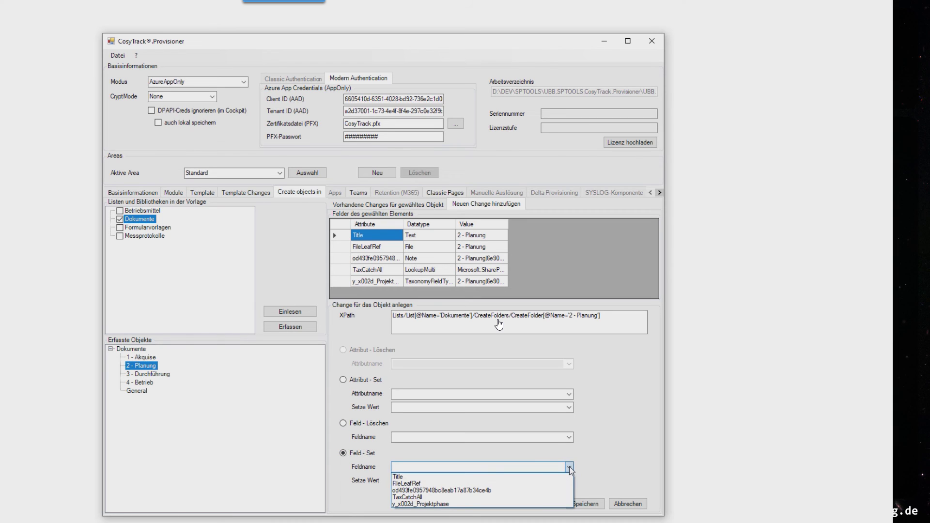
{"action": "left_click", "coordinate": [548, 508]}
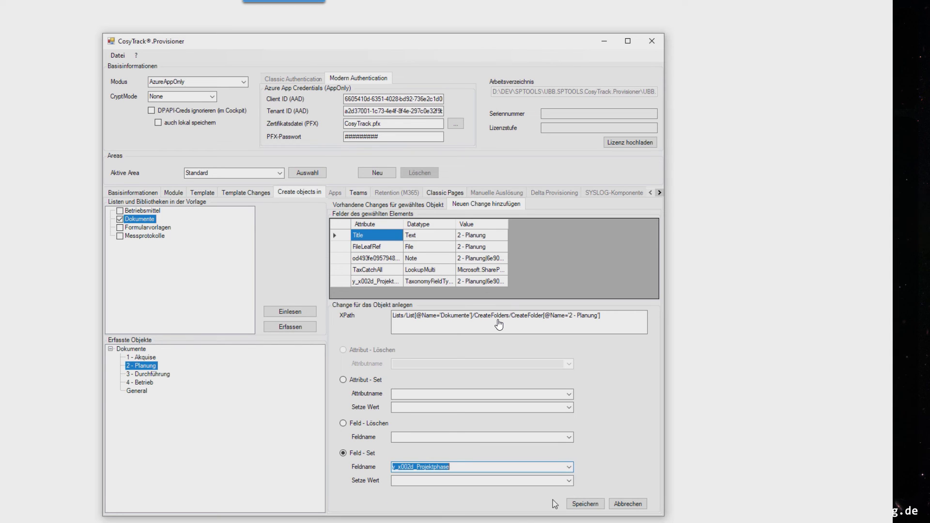
{"action": "left_click", "coordinate": [571, 480]}
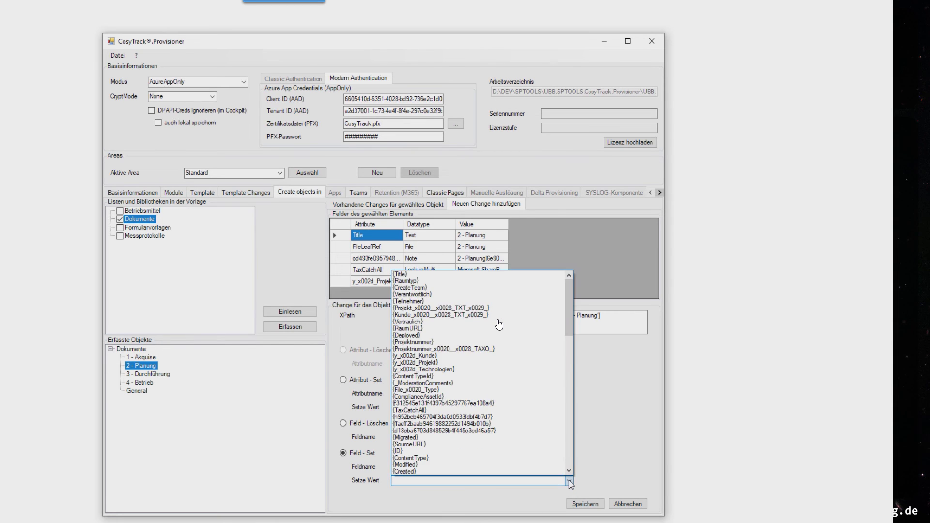
{"action": "mouse_move", "coordinate": [569, 317]}
{"action": "left_mouse_down"}
{"action": "mouse_move", "coordinate": [562, 440]}
{"action": "mouse_move", "coordinate": [560, 328]}
{"action": "left_mouse_up"}
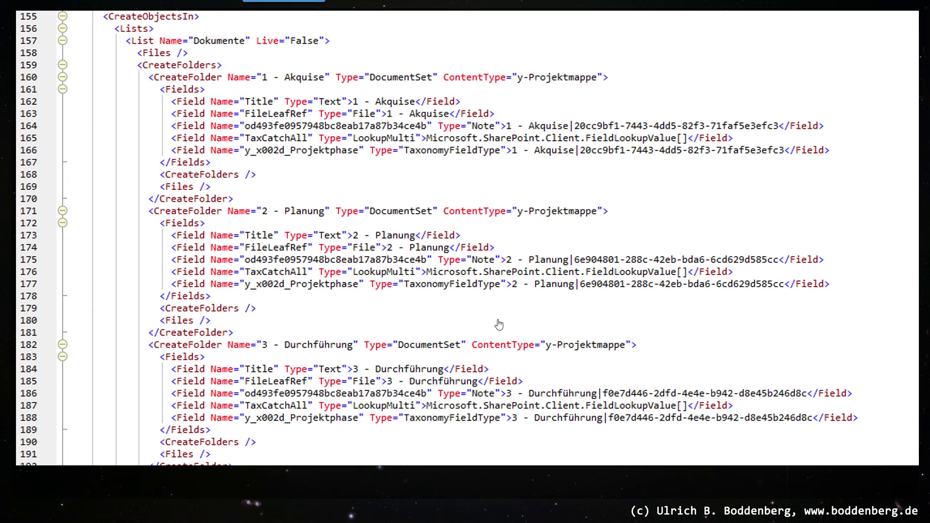
{"action": "key", "text": "Right"}
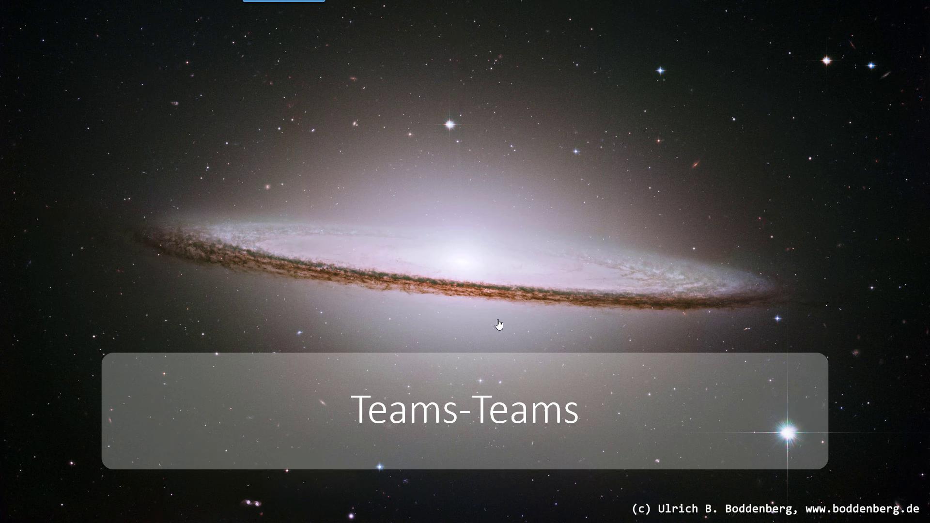